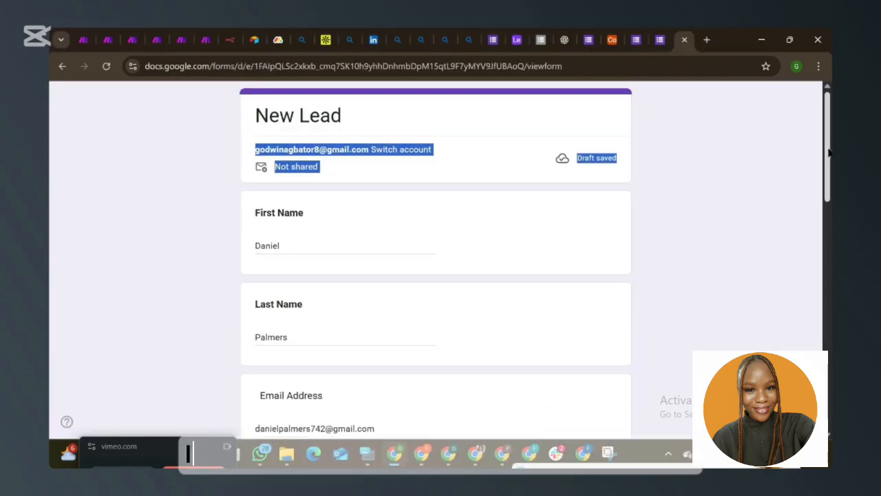
Review the filled New Lead form, switch to the Lead Scoring and Classification scenario in Make, and inspect its welcome email module
left_click_drag(828, 154, 829, 435)
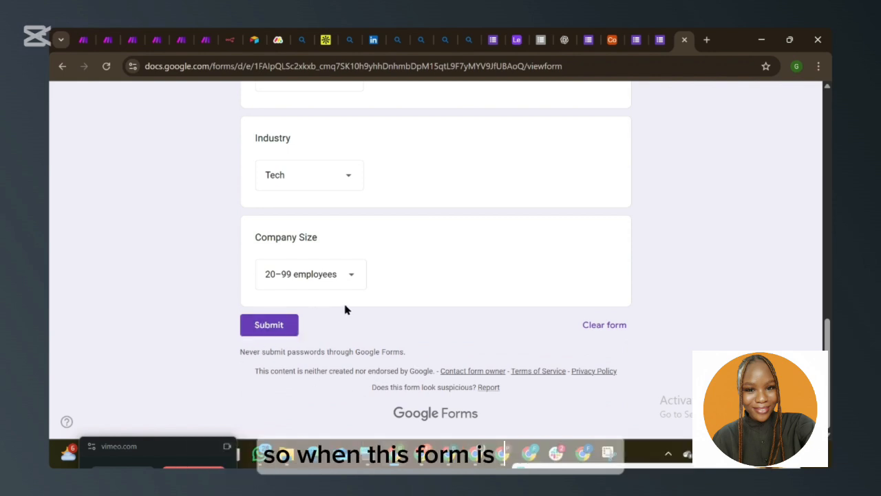
left_click(179, 46)
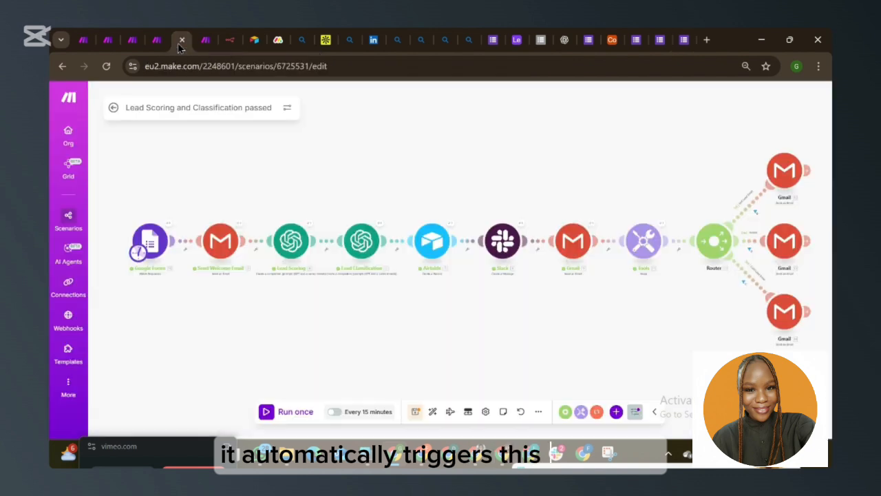
left_click(217, 244)
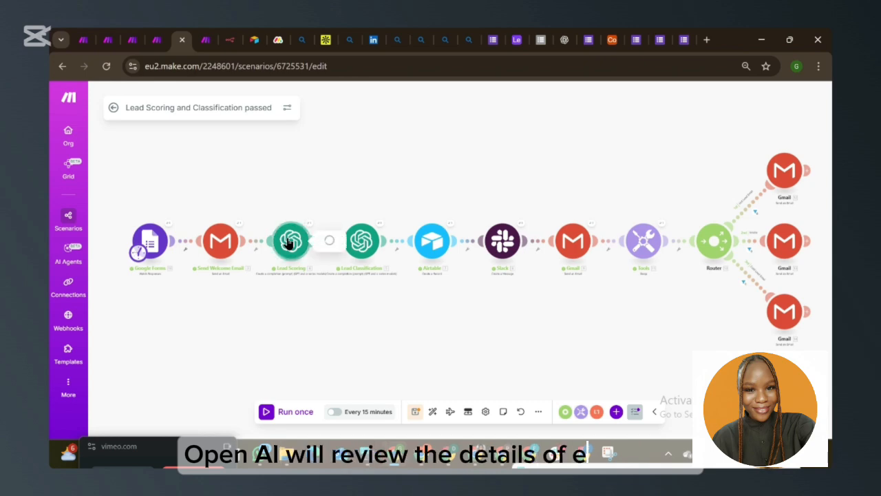
Examine the Lead Scoring module's prompt, from the scoring logic for each category through to the mapped lead info, and close its settings
left_click(290, 242)
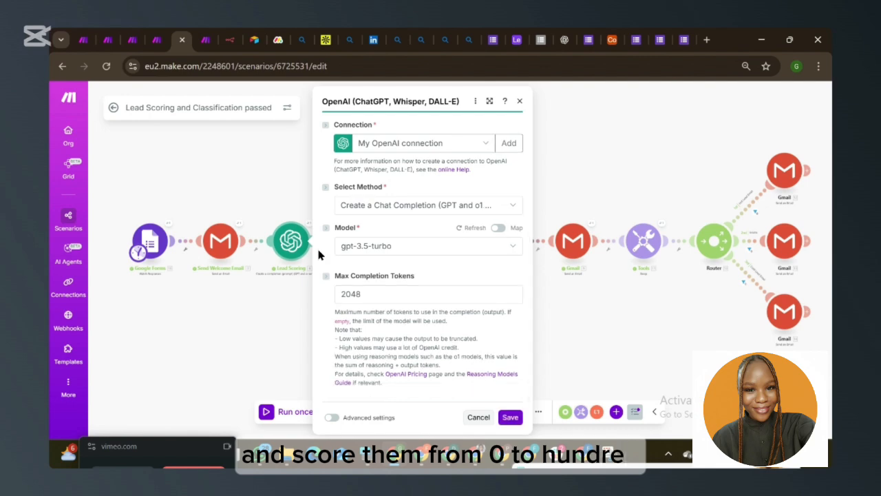
scroll(319, 255, "down", 3)
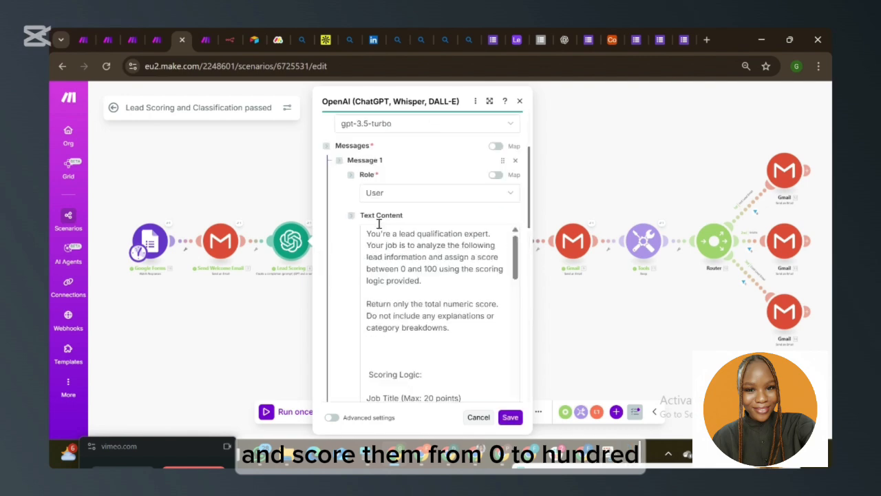
left_click(364, 270)
scroll(365, 269, "down", 2)
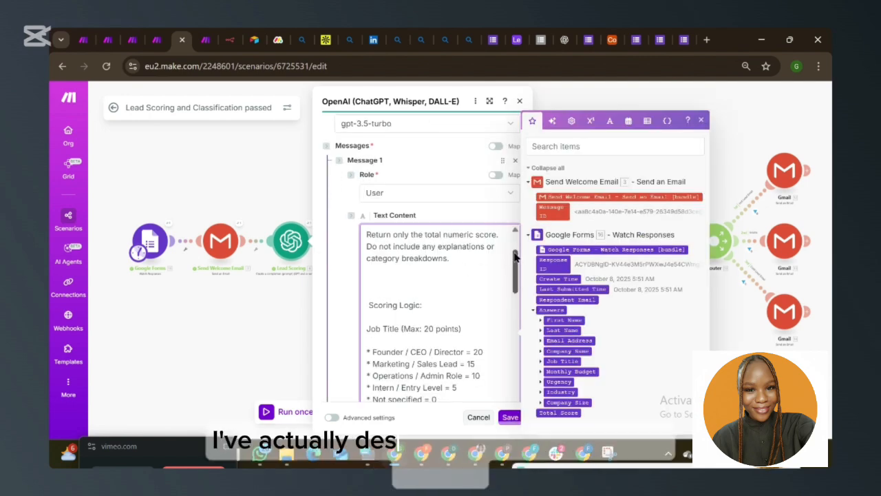
scroll(452, 255, "up", 1)
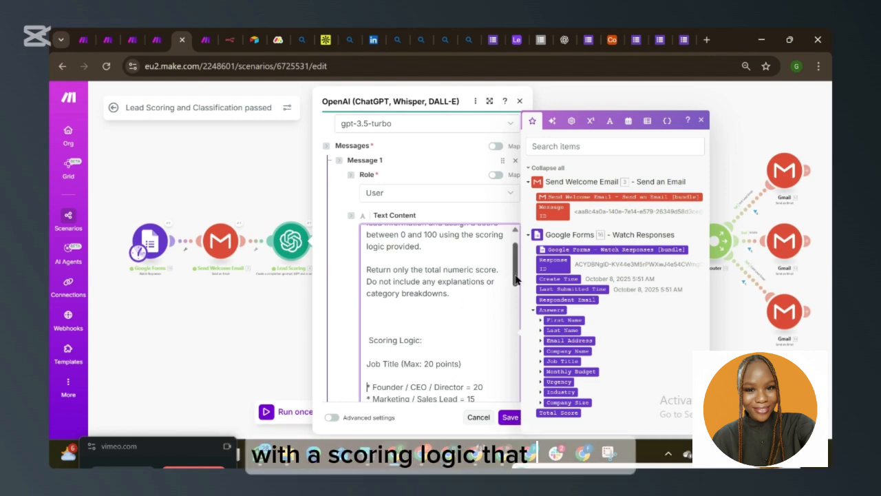
scroll(450, 294, "down", 3)
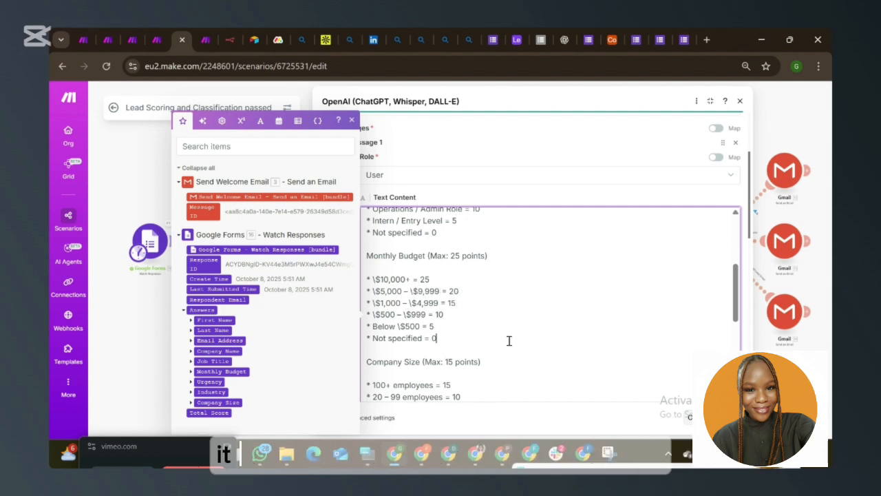
scroll(509, 340, "down", 1)
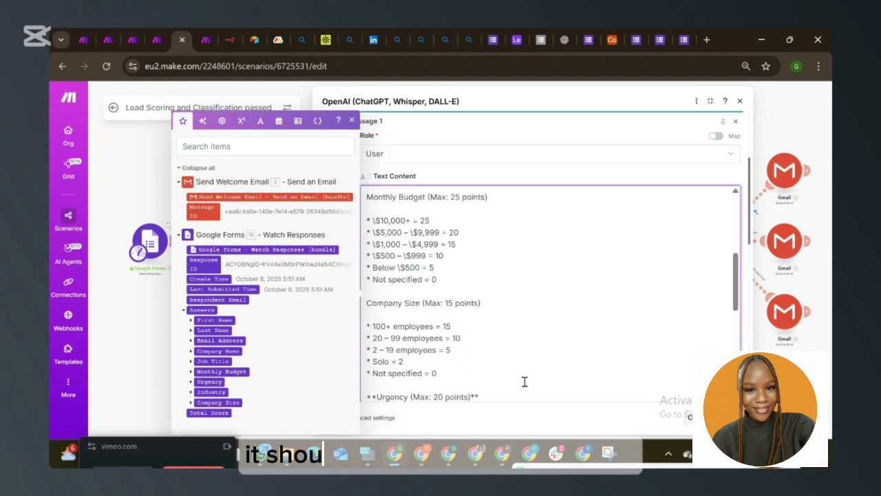
scroll(520, 381, "down", 1)
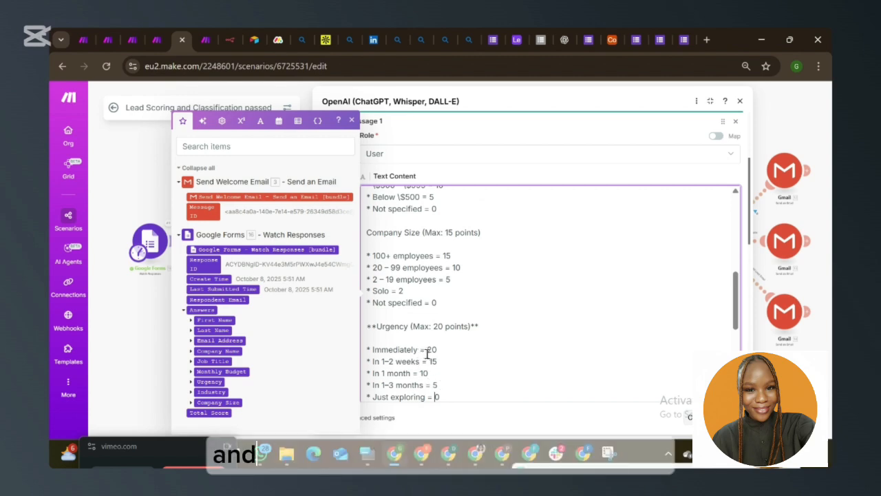
scroll(454, 397, "down", 1)
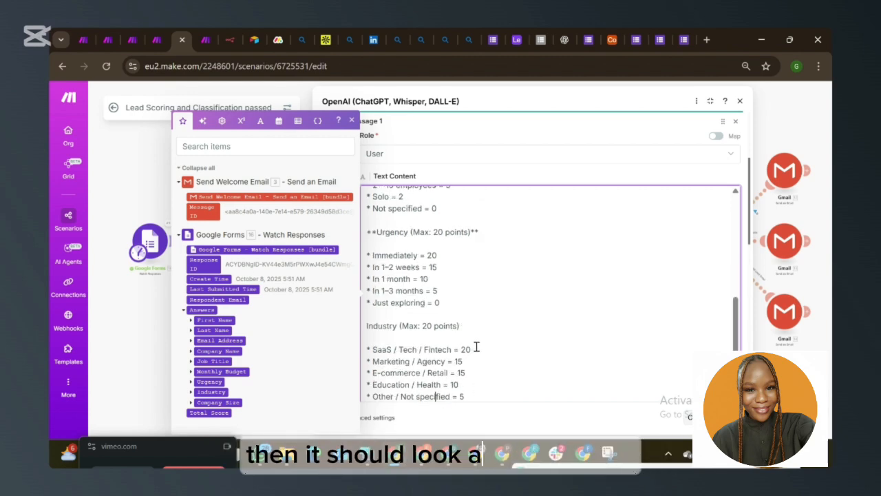
scroll(551, 346, "down", 1)
scroll(737, 337, "down", 2)
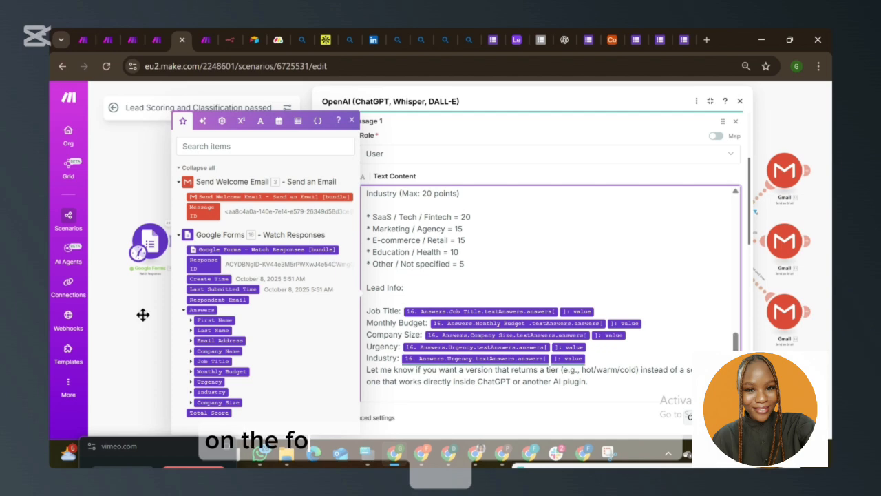
left_click(739, 100)
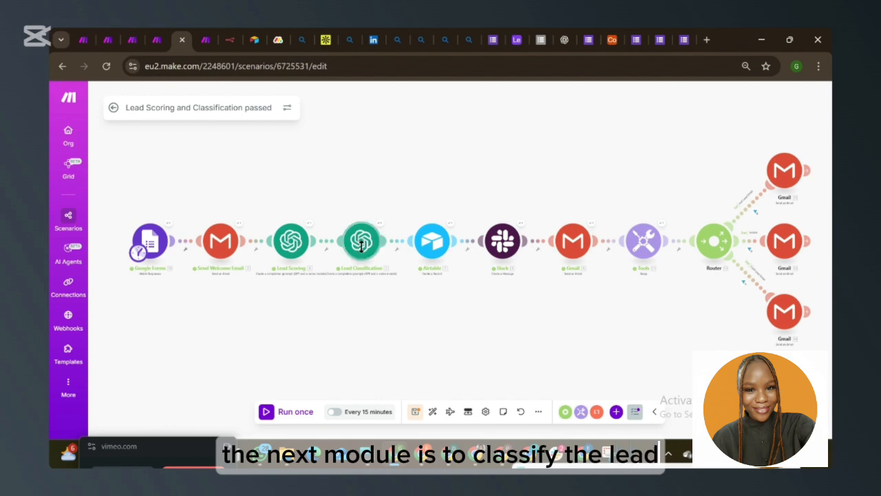
Examine the Lead Classification module's prompt with its Hot, Warm and Cold score rules, and close its settings
mouse_move(363, 240)
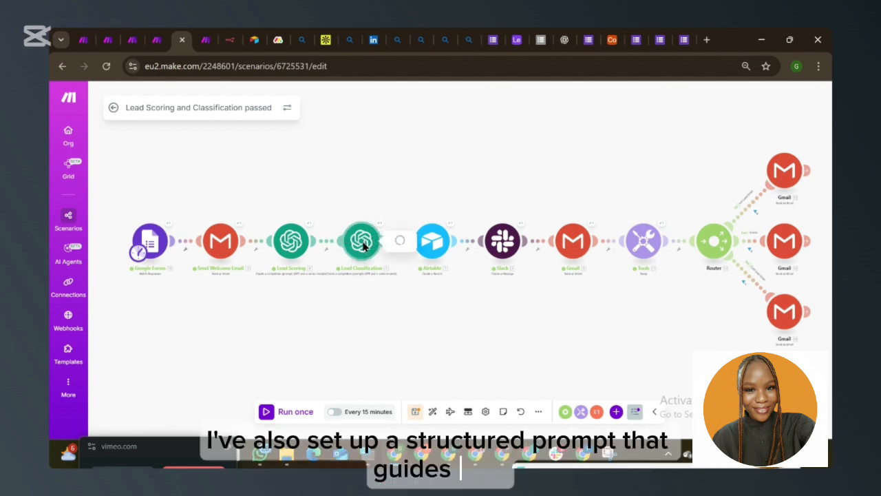
left_click(363, 242)
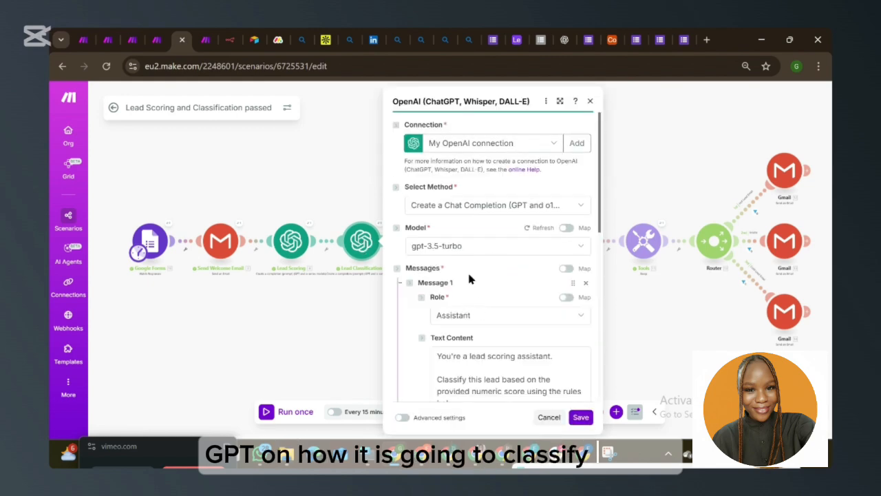
scroll(497, 276, "down", 2)
scroll(496, 275, "down", 3)
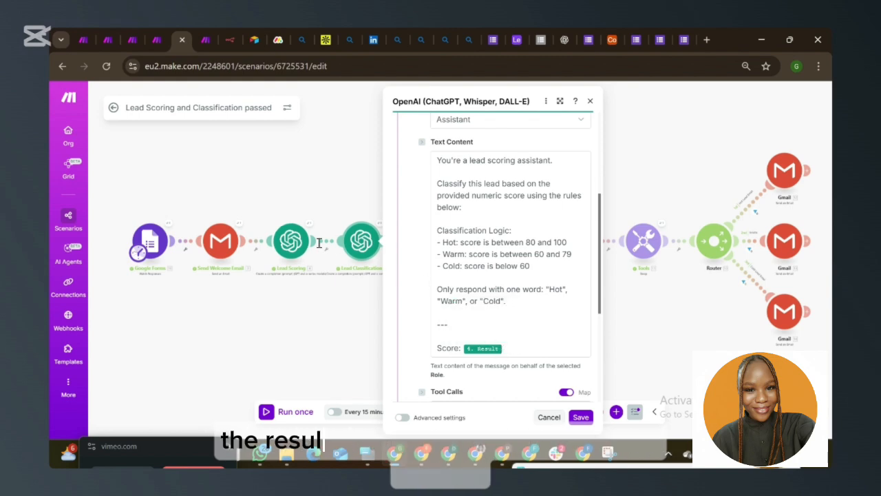
left_click(319, 277)
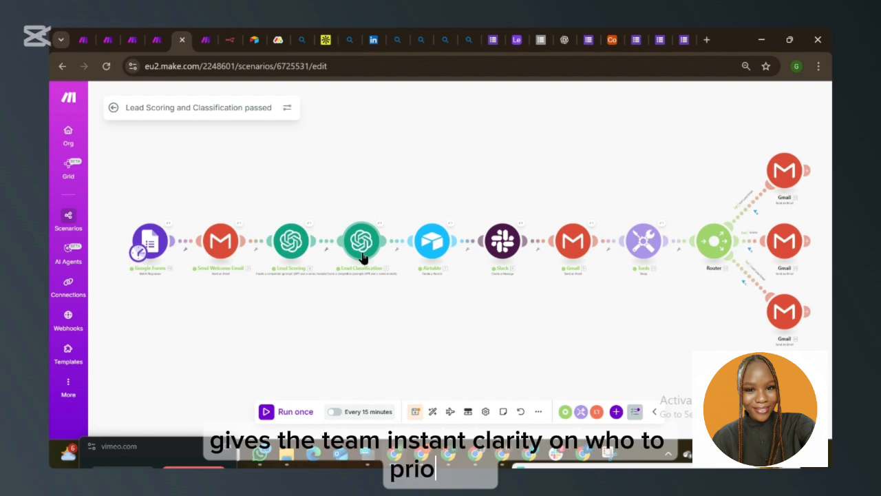
Inspect the Slack module's channel and message text with the mapped lead fields, and close its settings
left_click(499, 239)
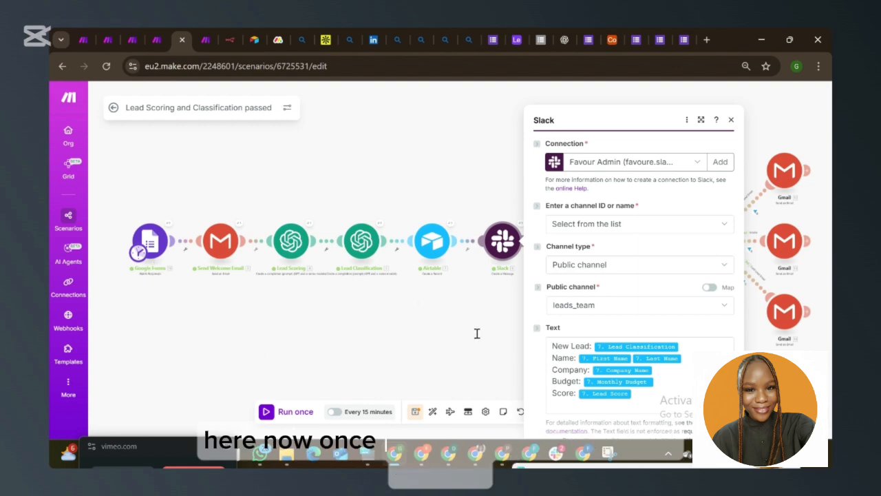
left_click(559, 404)
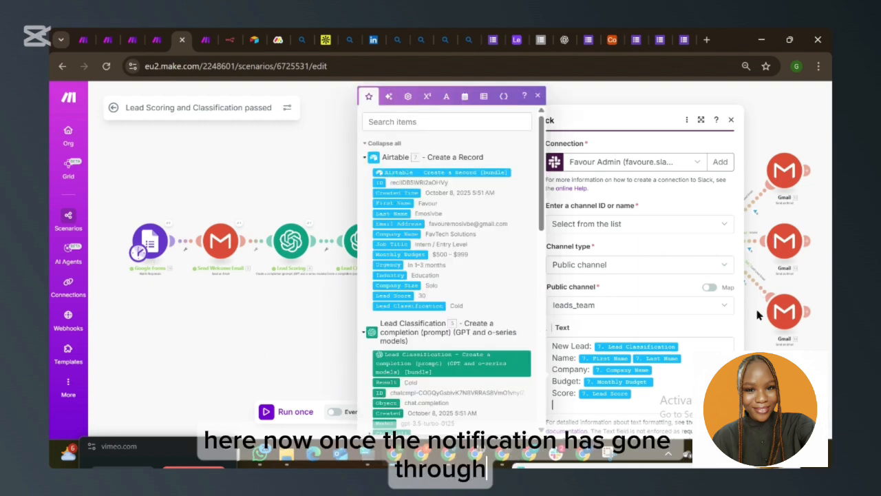
left_click(731, 121)
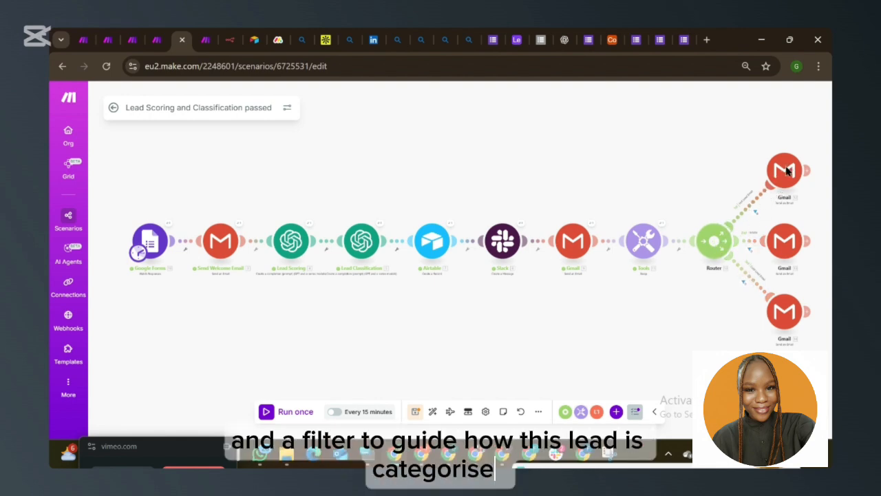
Inspect the filters on the router's routes to the Gmail modules, and close the filter inspector
left_click(755, 214)
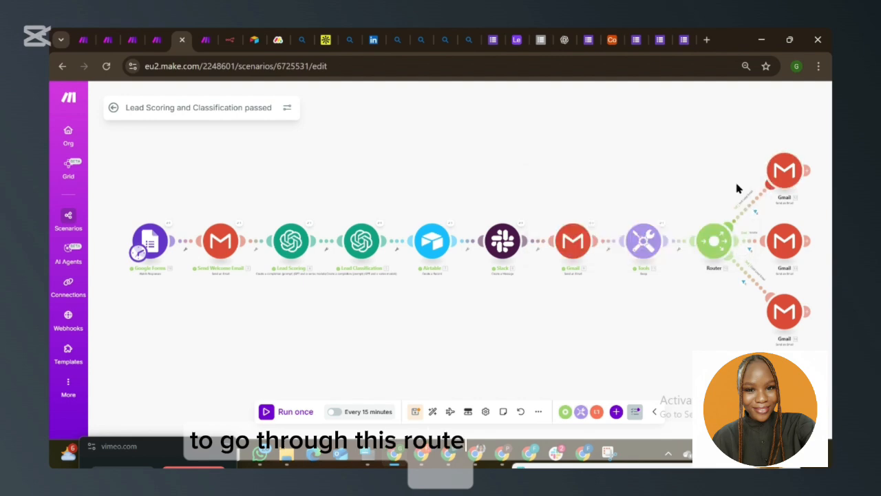
left_click(735, 183)
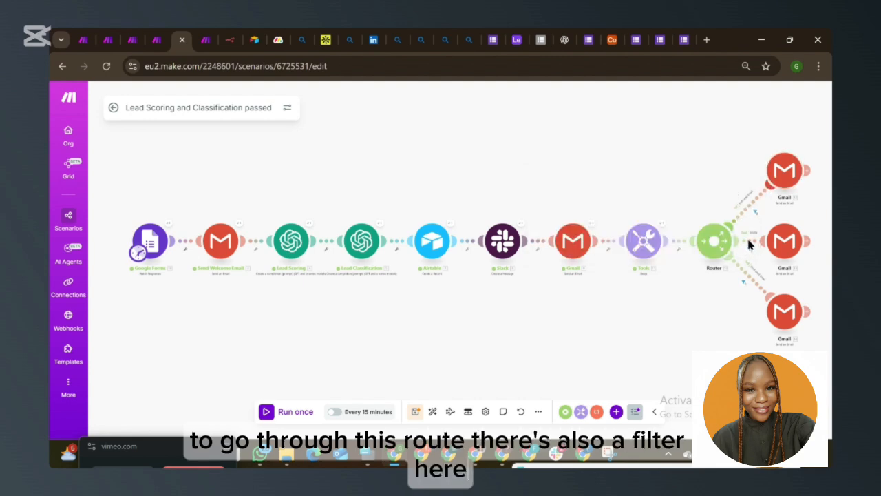
left_click(749, 241)
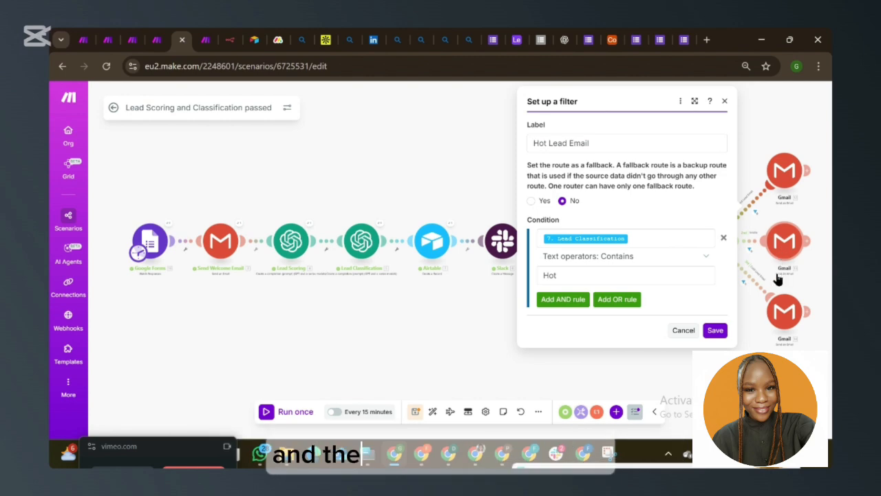
left_click(744, 286)
left_click(744, 285)
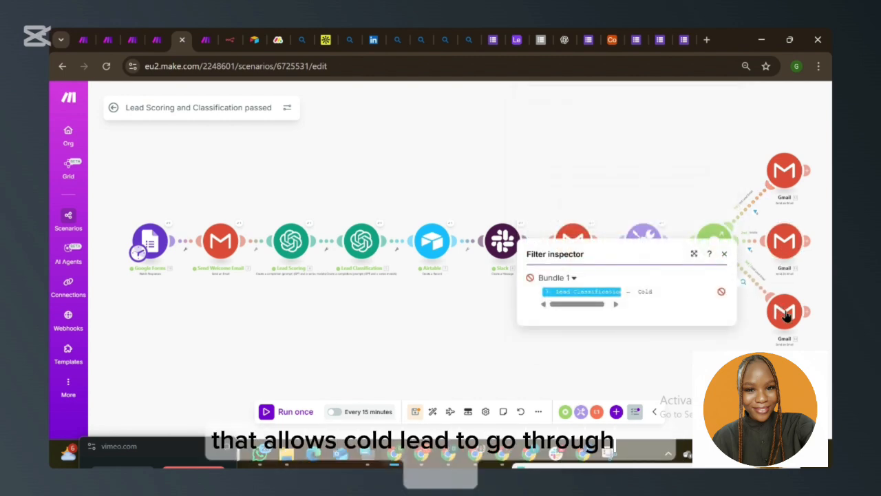
left_click(724, 254)
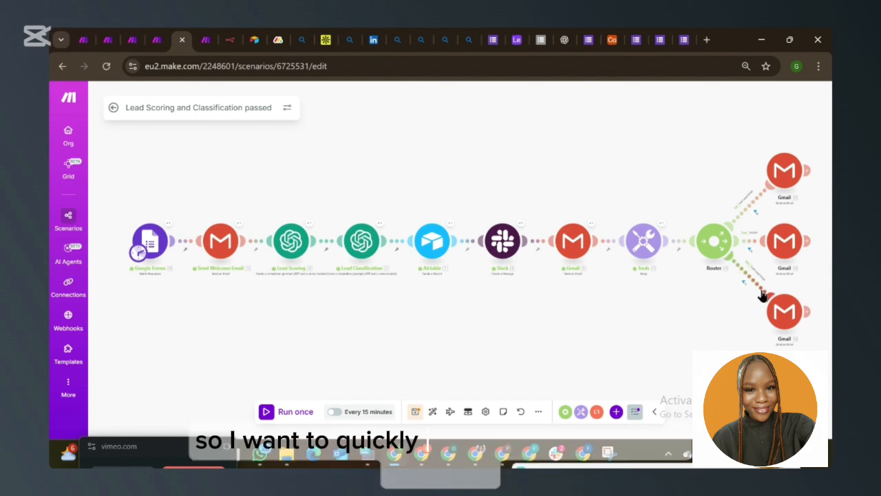
Switch to the Airtable lead scoring base and check the Lead Score and Lead Classification columns of the existing records
mouse_move(448, 453)
left_click(447, 379)
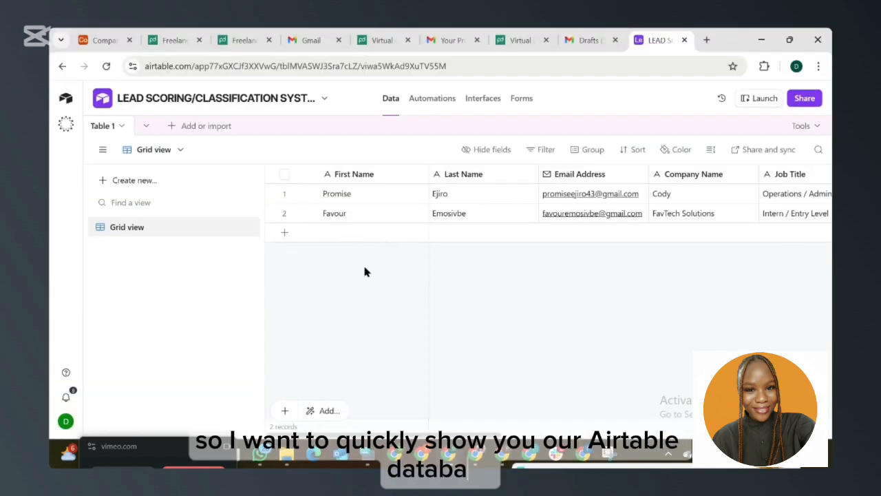
scroll(365, 272, "right", 5)
scroll(269, 402, "left", 5)
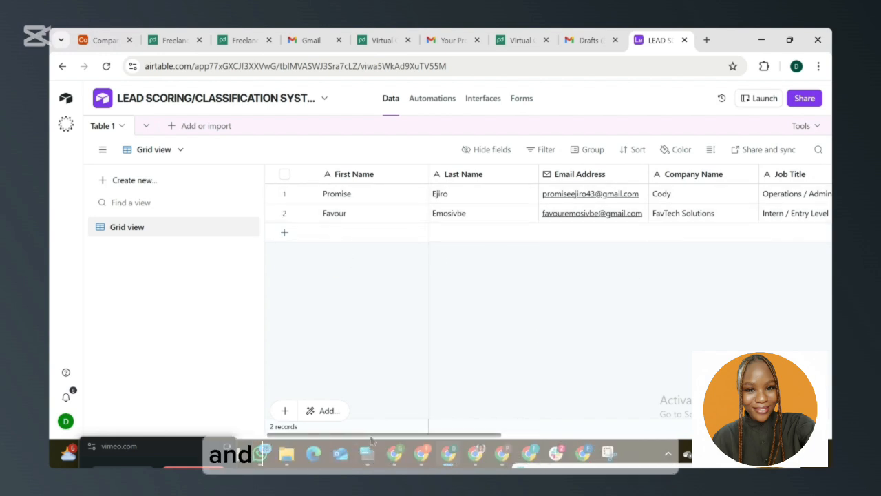
left_click_drag(369, 442, 700, 438)
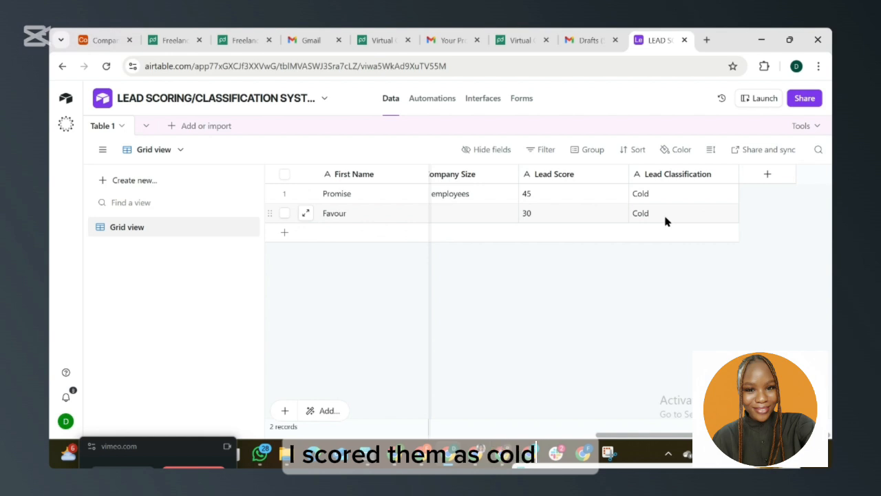
Return to the filled New Lead form in Google Forms, check its answers and submit it
mouse_move(396, 459)
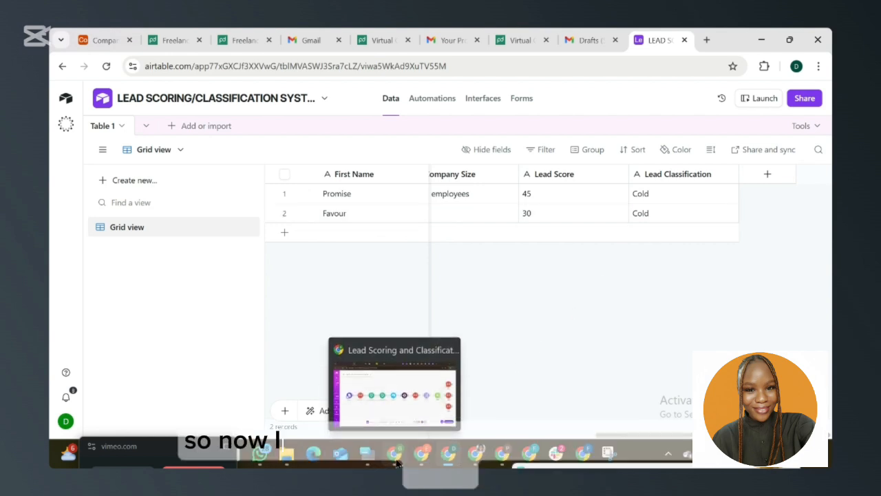
left_click(395, 385)
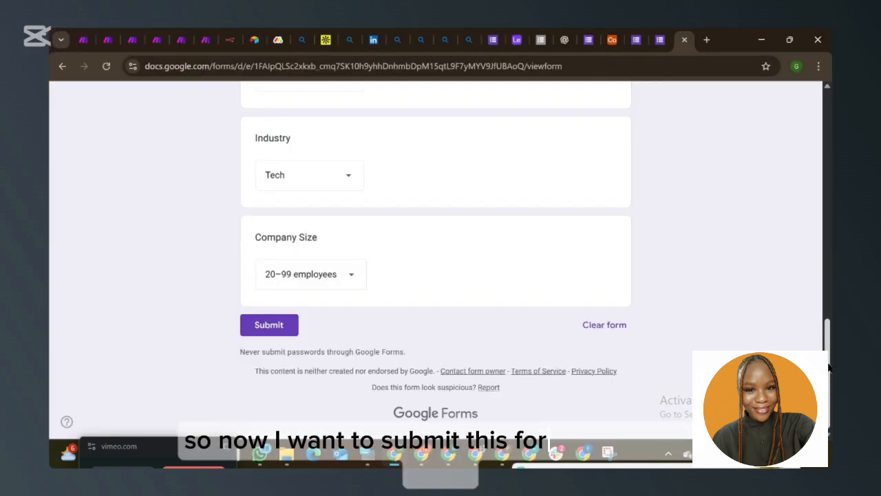
left_click_drag(830, 368, 806, 124)
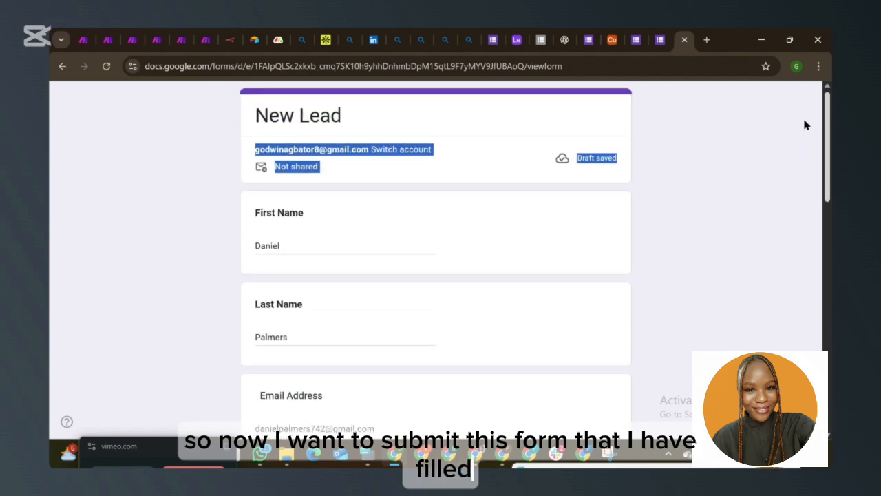
scroll(304, 348, "down", 10)
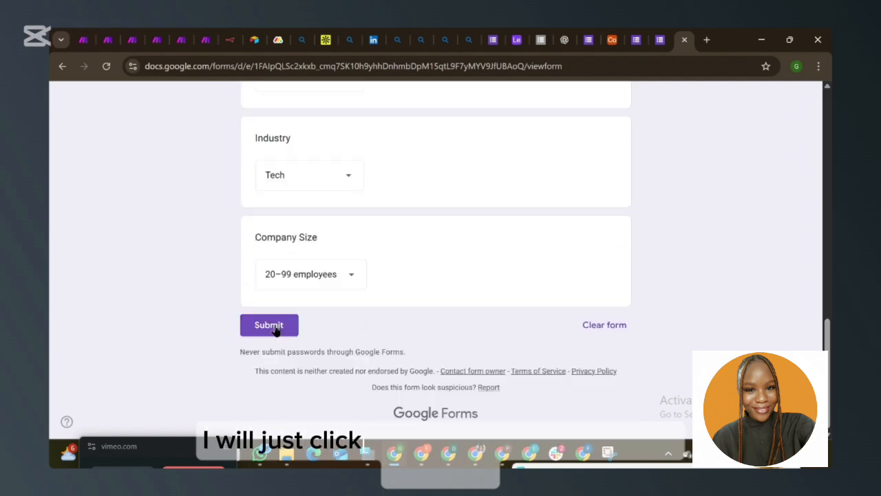
left_click(275, 329)
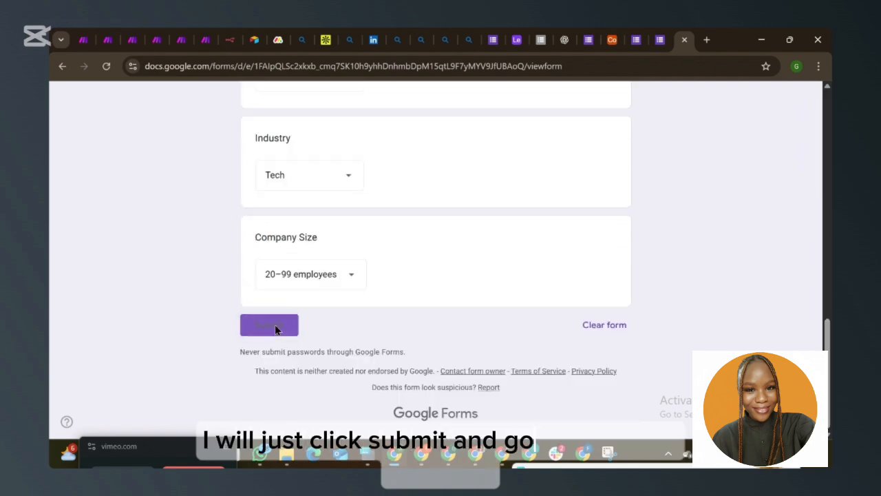
Switch back to the Lead Scoring and Classification scenario in Make and run it once
left_click(179, 40)
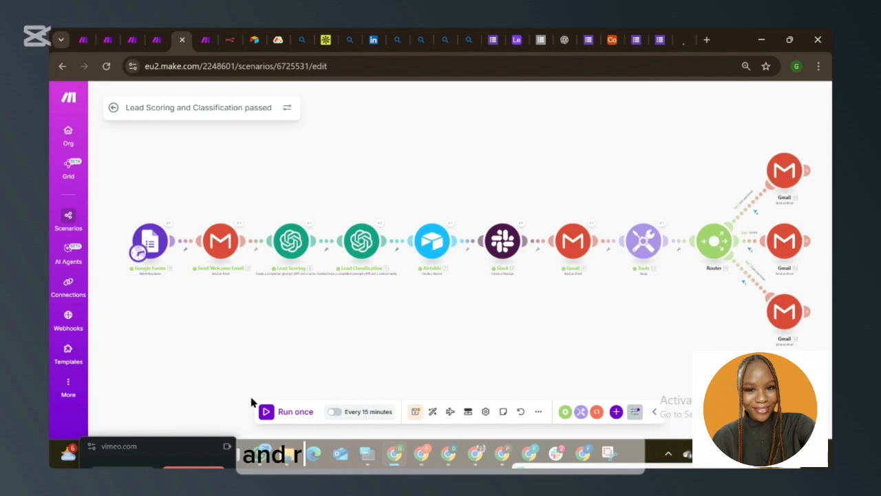
left_click(266, 413)
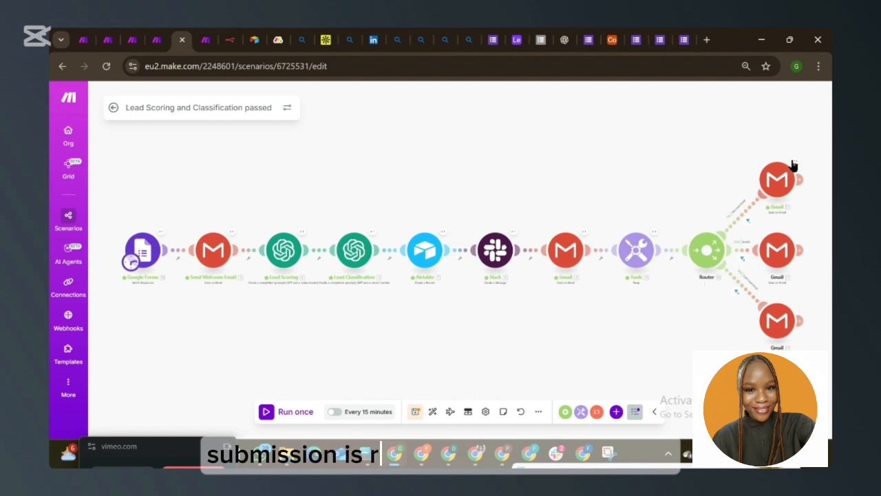
Inspect the filter result on the router's route to the uppermost Gmail module, and close the filter inspector
left_click(749, 224)
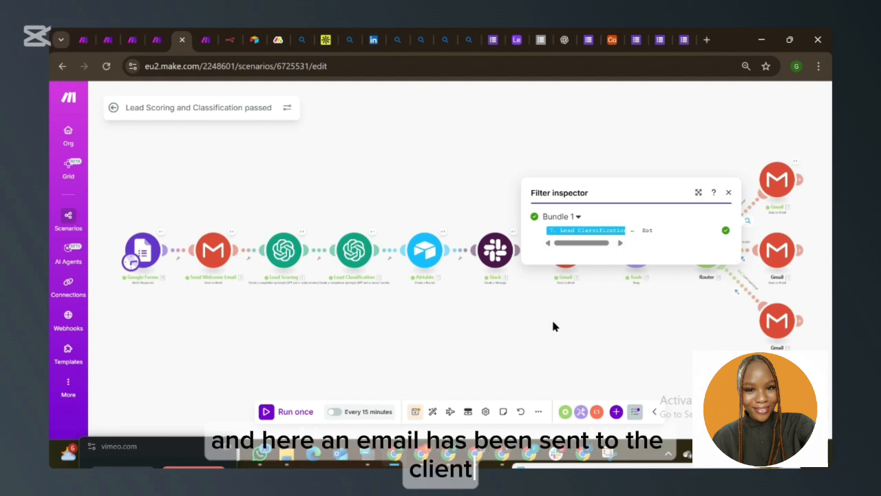
left_click(572, 131)
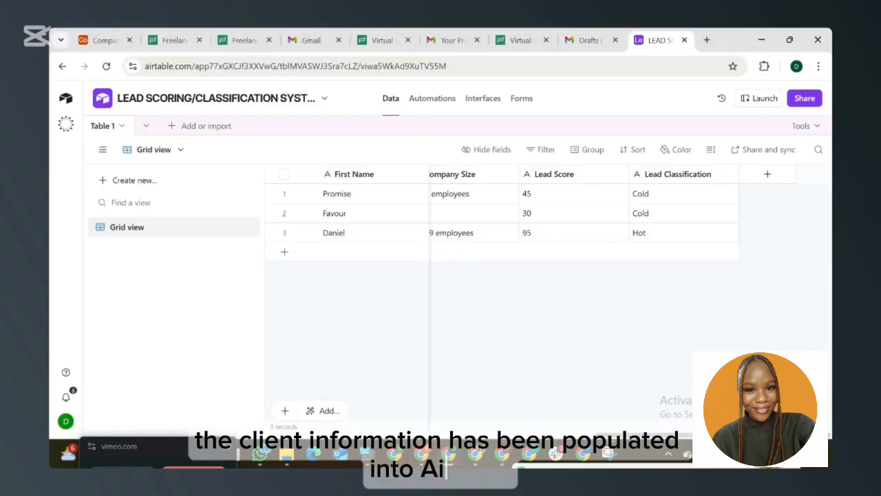
Switch to the Airtable lead scoring base and check the new third record from its contact details through to Lead Score and Lead Classification
scroll(550, 275, "left", 6)
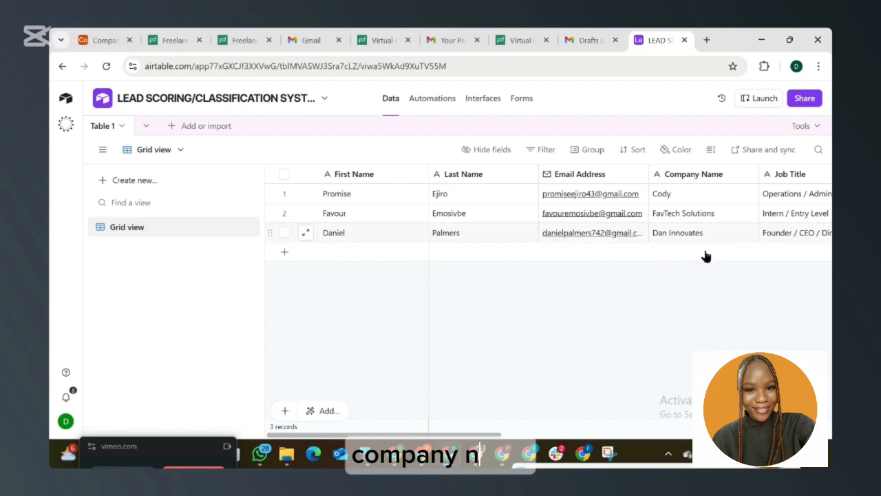
scroll(706, 256, "right", 8)
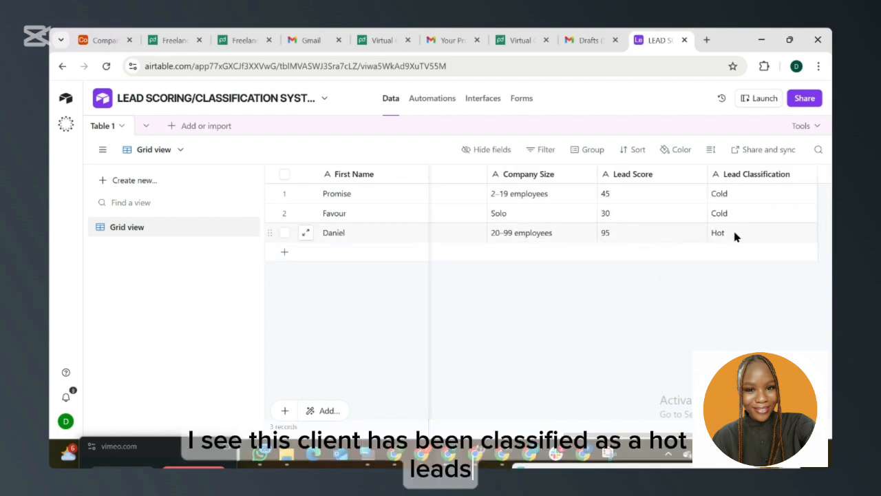
Switch to the lead's Gmail inbox and read the "Thanks for Reaching Out – We Received Your Info" and "Let's Get Started" emails
mouse_move(367, 454)
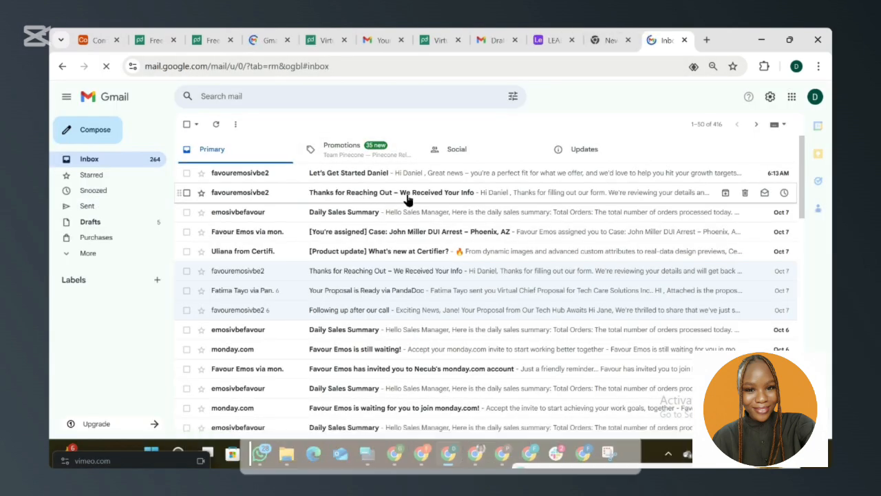
left_click(479, 196)
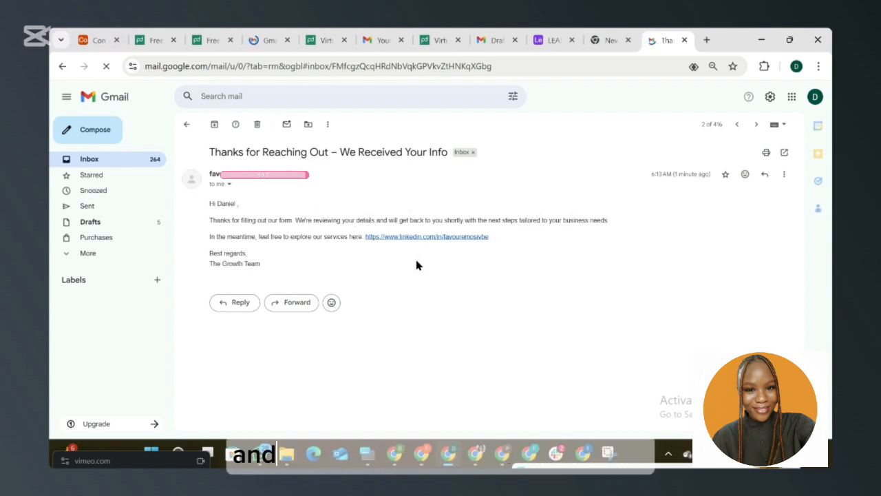
left_click(187, 125)
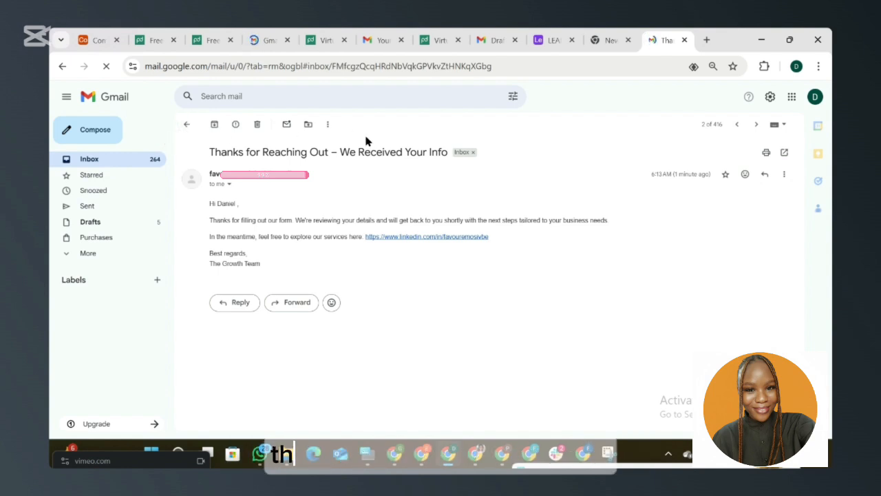
left_click(354, 176)
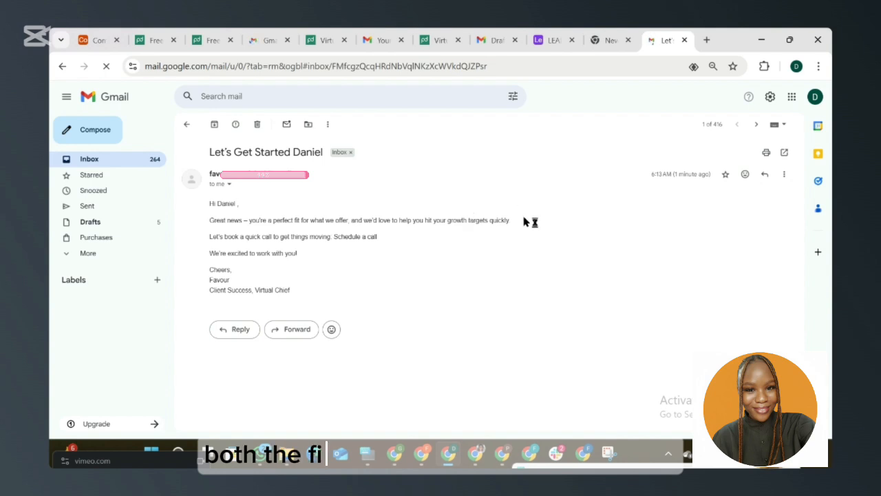
left_click_drag(408, 221, 417, 275)
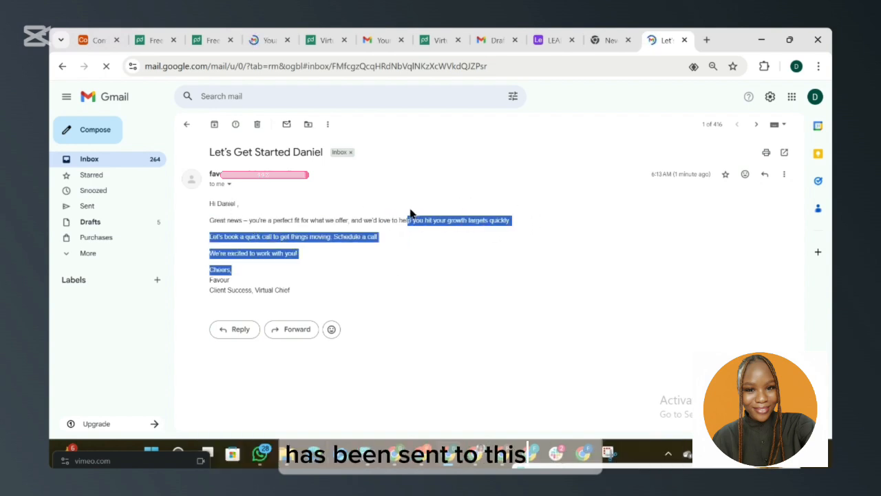